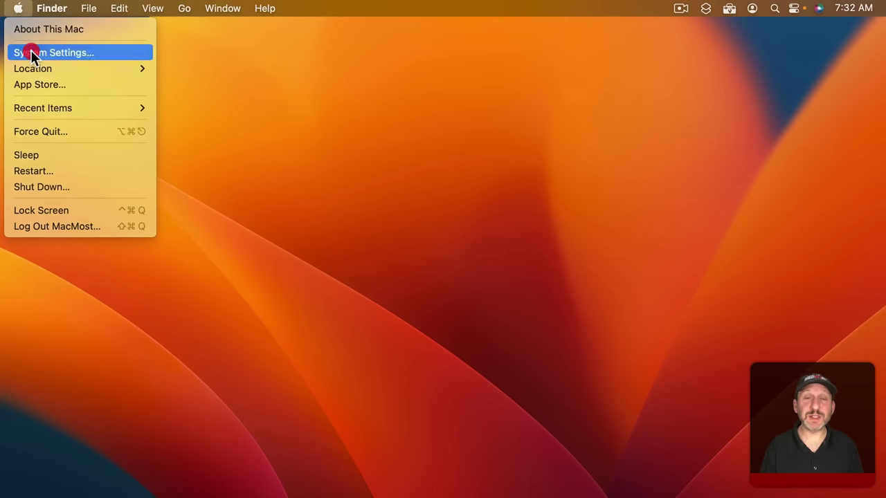
- Open the Lock Screen settings in System Settings
left_click(33, 55)
scroll(294, 391, "down", 4)
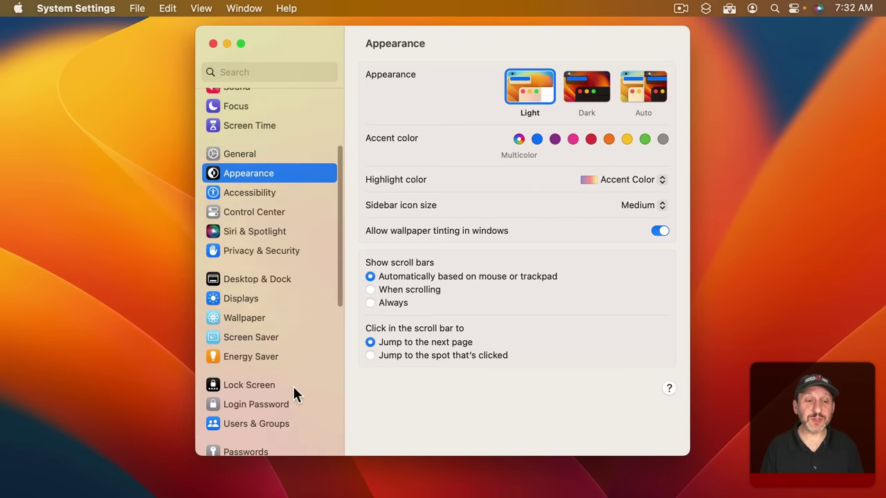
scroll(294, 393, "down", 2)
left_click(232, 318)
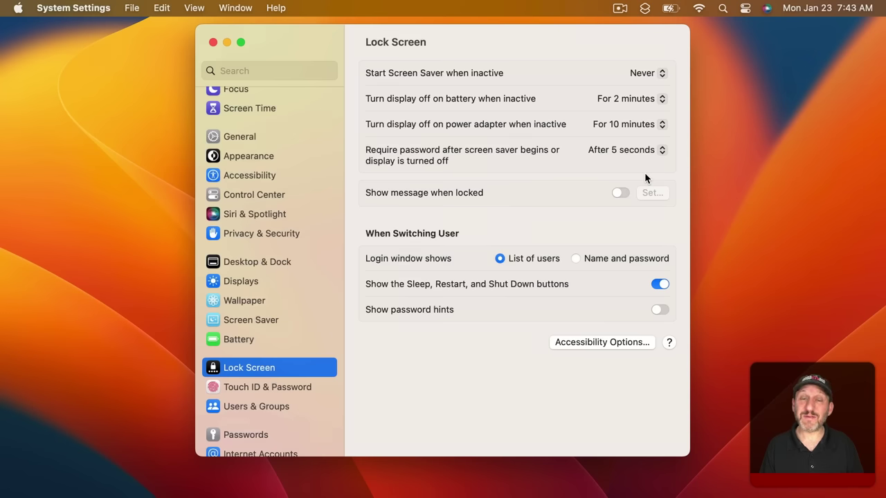
- Set the display to turn off when inactive after 2 minutes on battery and 10 minutes on the power adapter
left_click(630, 99)
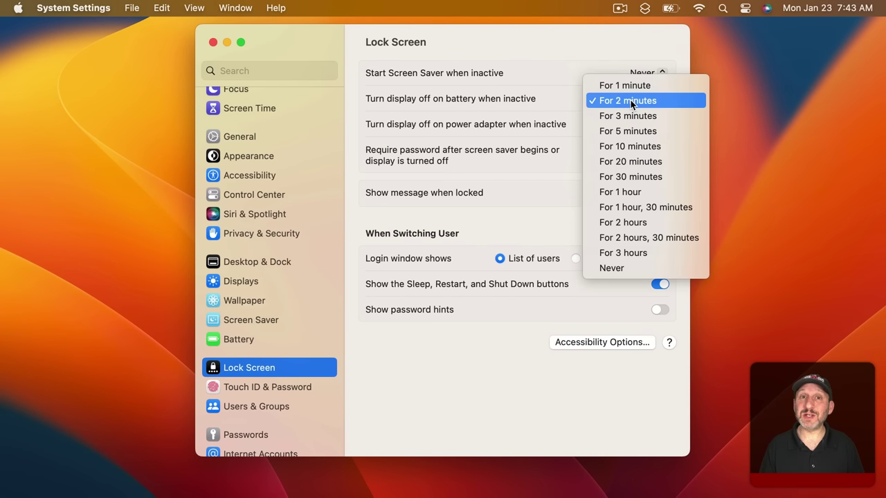
left_click(631, 101)
left_click(634, 125)
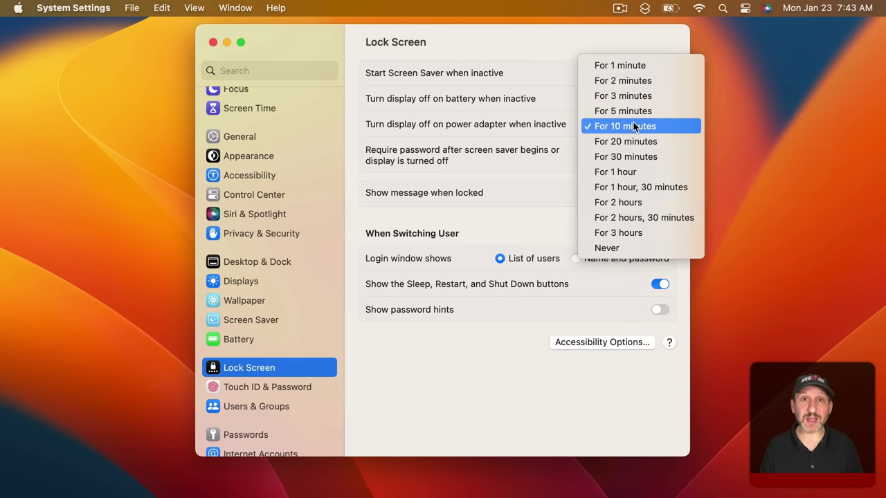
left_click(634, 126)
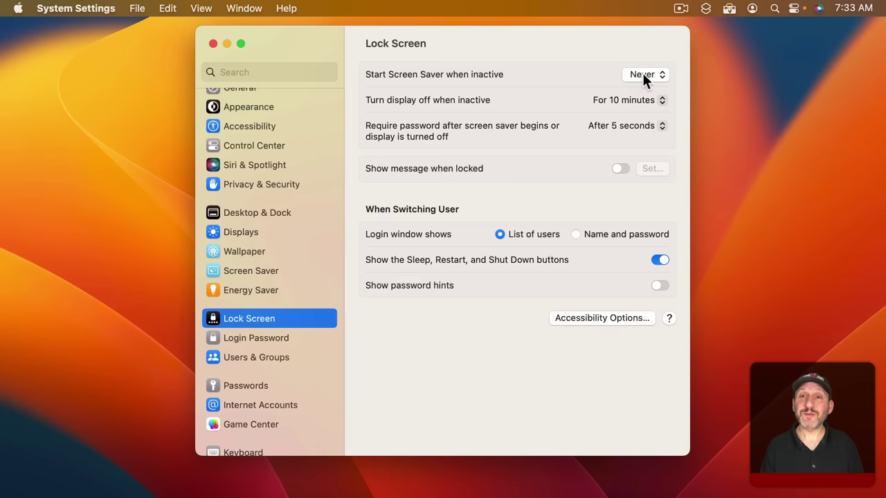
- Review the inactivity delays offered for starting the screen saver and for turning the display off
left_click(649, 75)
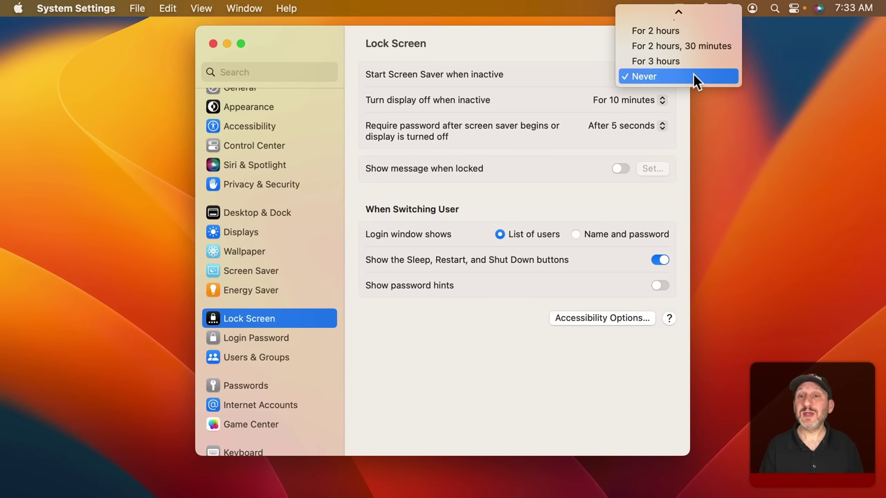
mouse_move(666, 9)
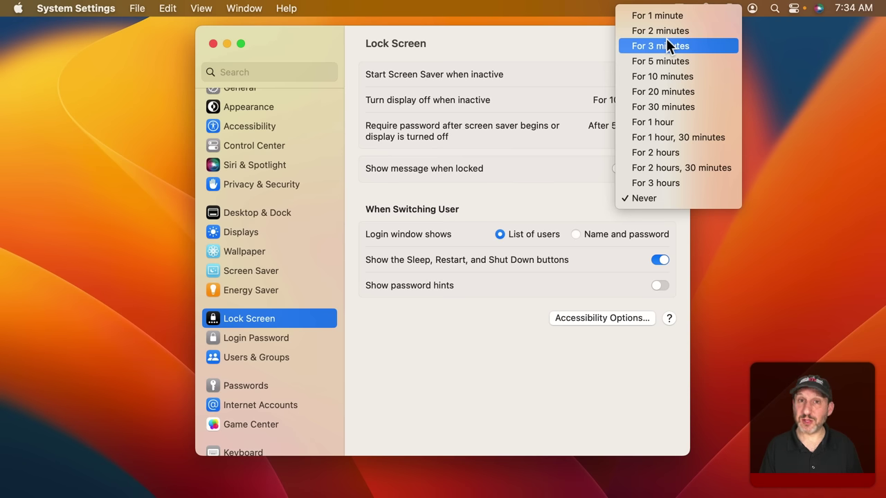
left_click(465, 105)
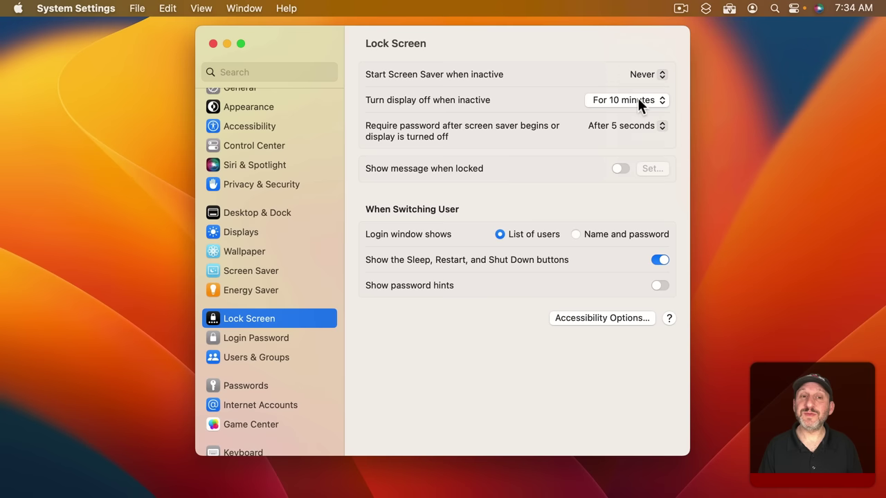
left_click(620, 100)
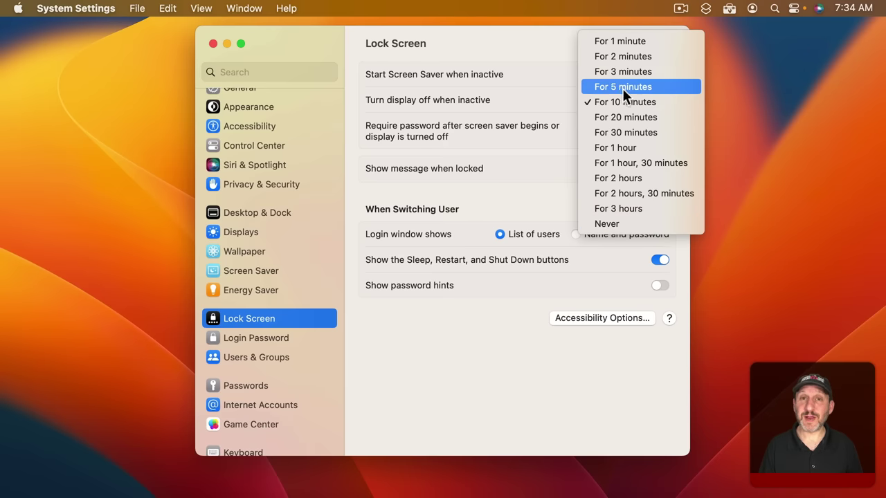
key("Escape")
- Set the screen saver to start after 20 minutes of inactivity and check the display turn-off delays
left_click(640, 73)
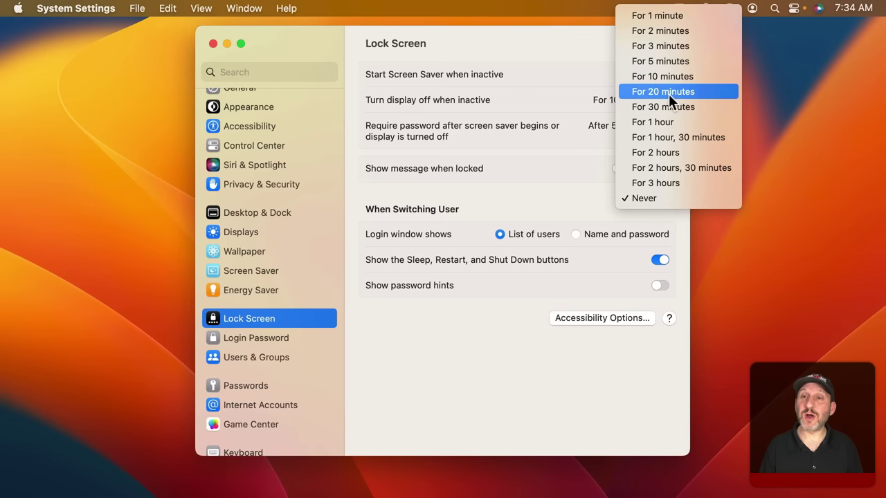
left_click(669, 92)
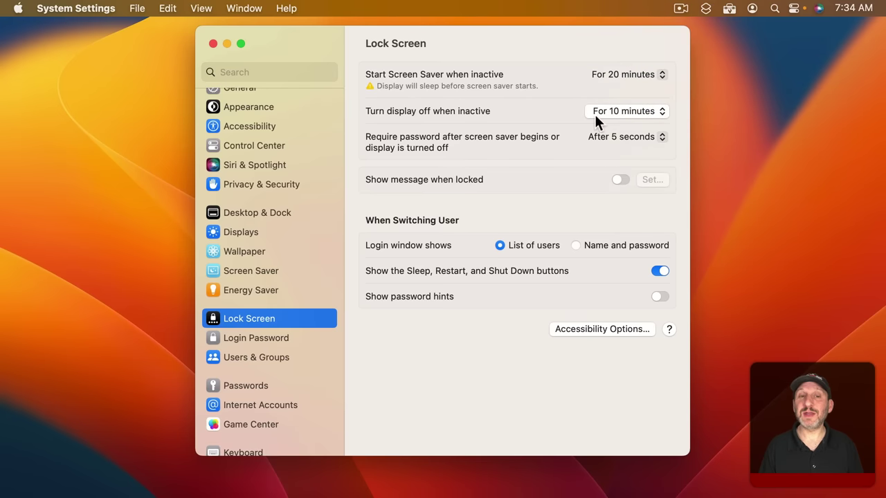
left_click(638, 111)
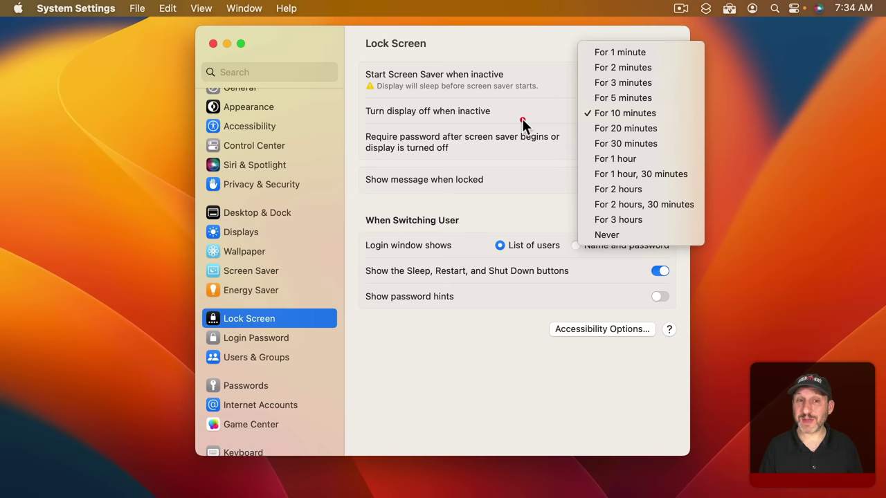
key("Escape")
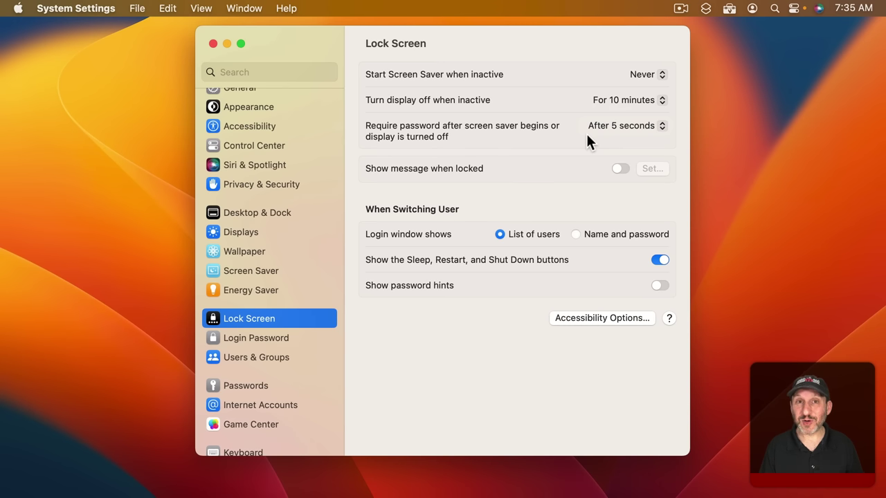
- Review the delays offered for requiring a password after the screen saver begins or the display is turned off
left_click(621, 127)
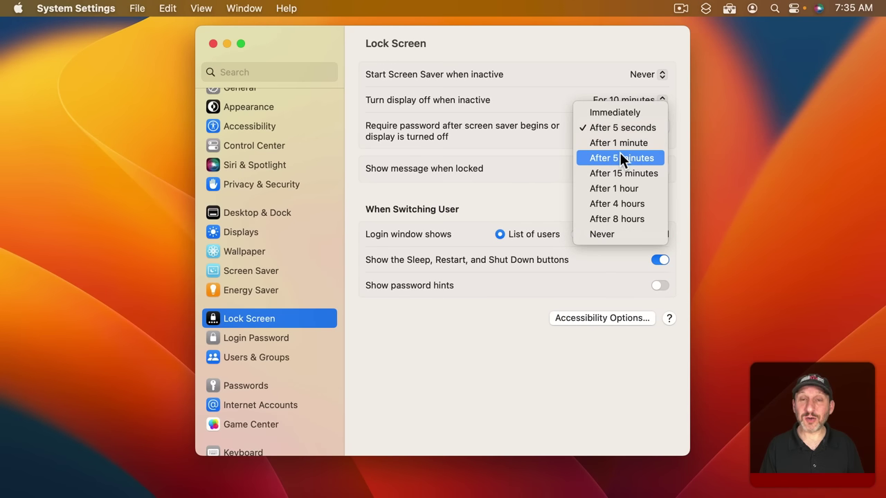
left_click(548, 159)
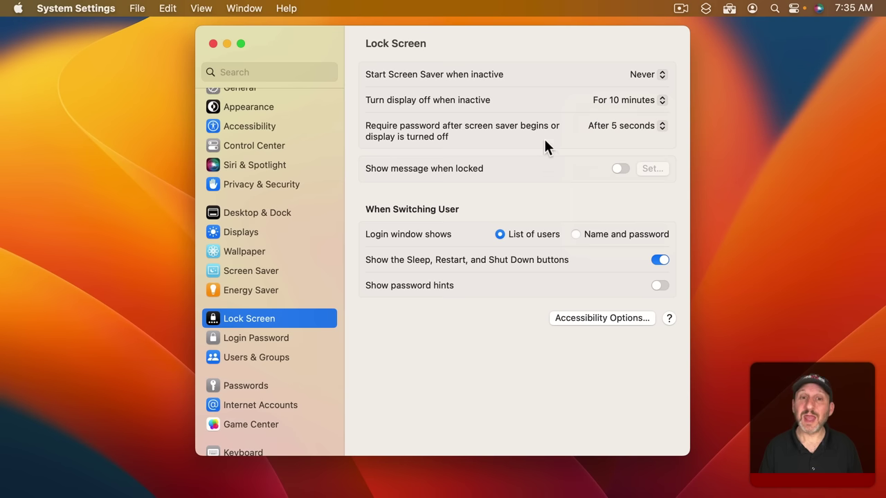
left_click(622, 126)
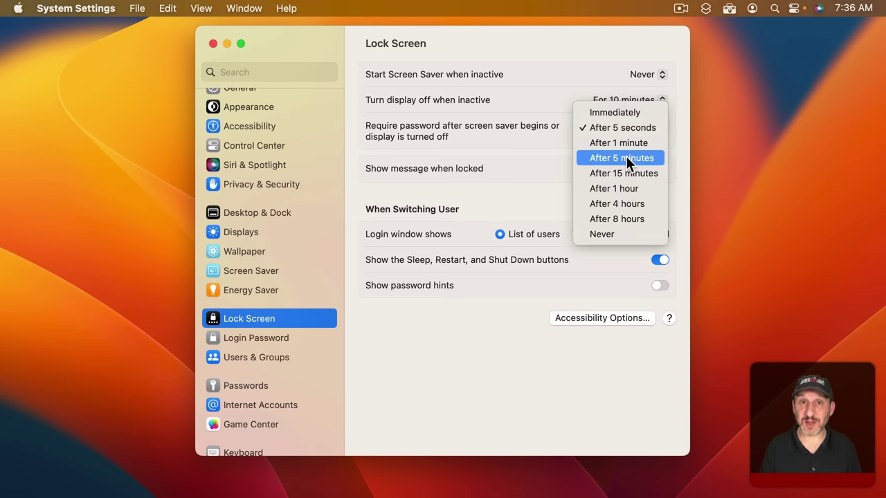
key("Escape")
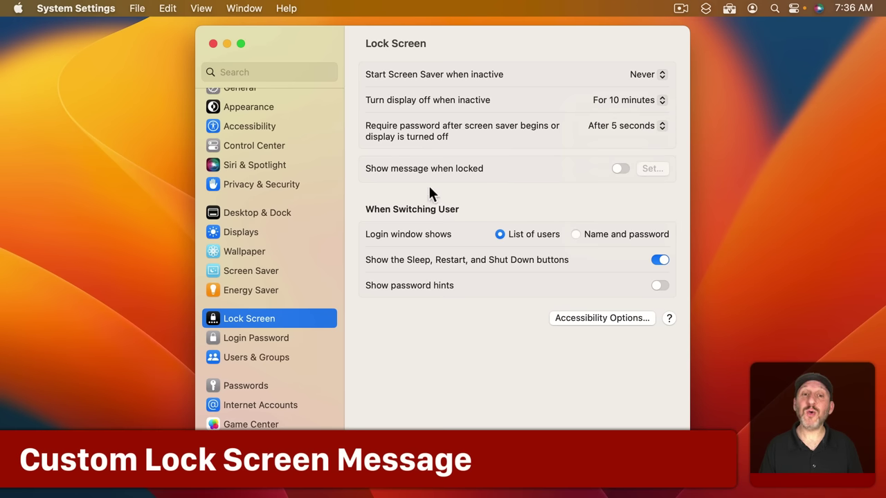
- Turn on the lock screen message and set it to "If found, please email" followed by the contact e-mail address
left_click(616, 169)
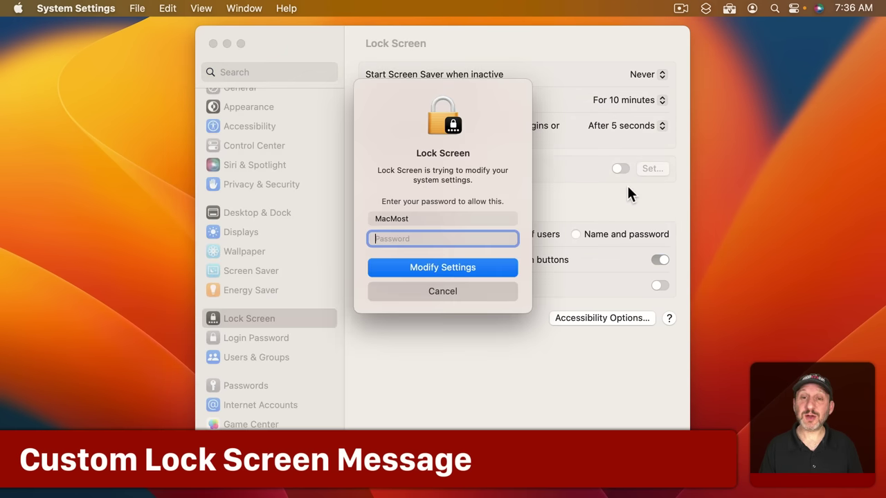
left_click(652, 170)
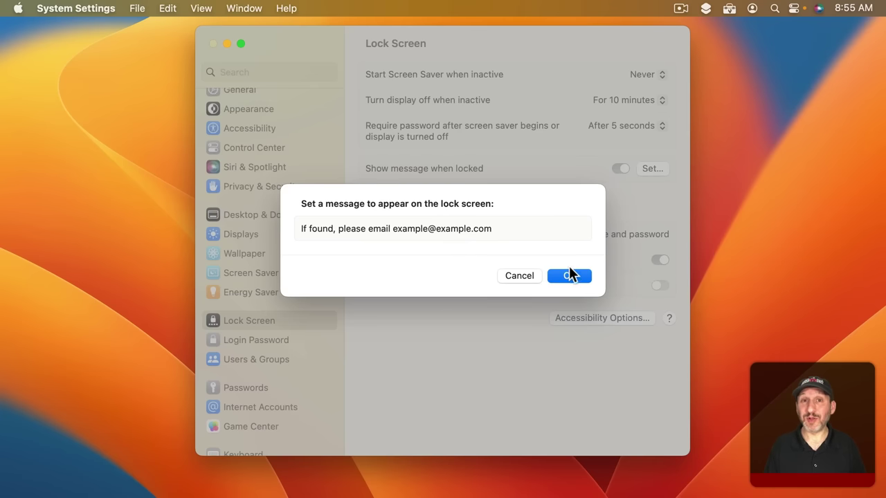
left_click(571, 275)
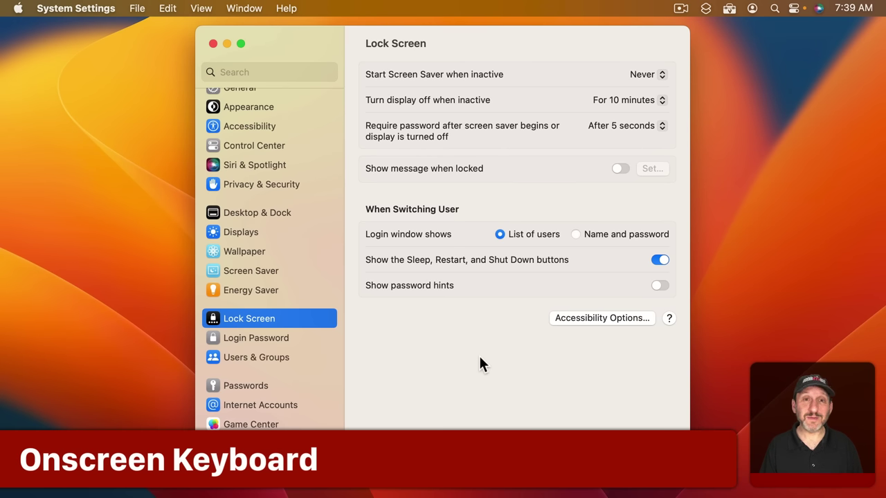
- Enable the Accessibility Keyboard in the lock screen's accessibility options and lock the screen
left_click(596, 319)
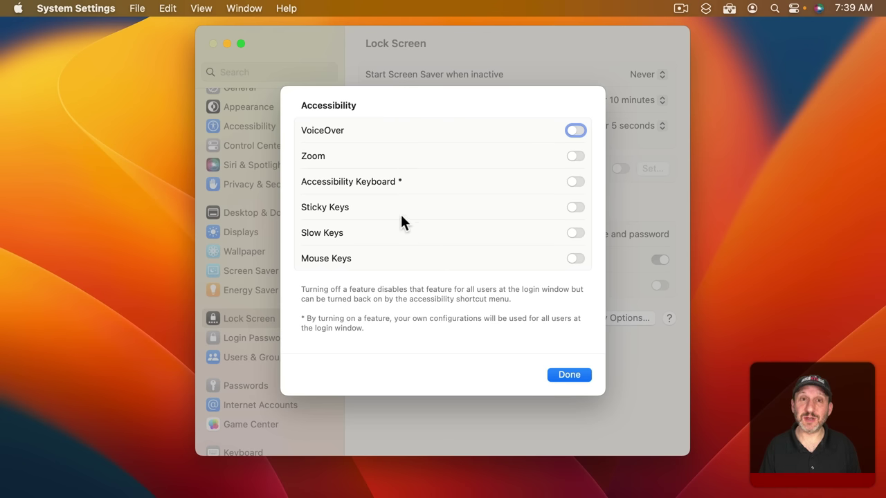
left_click(576, 180)
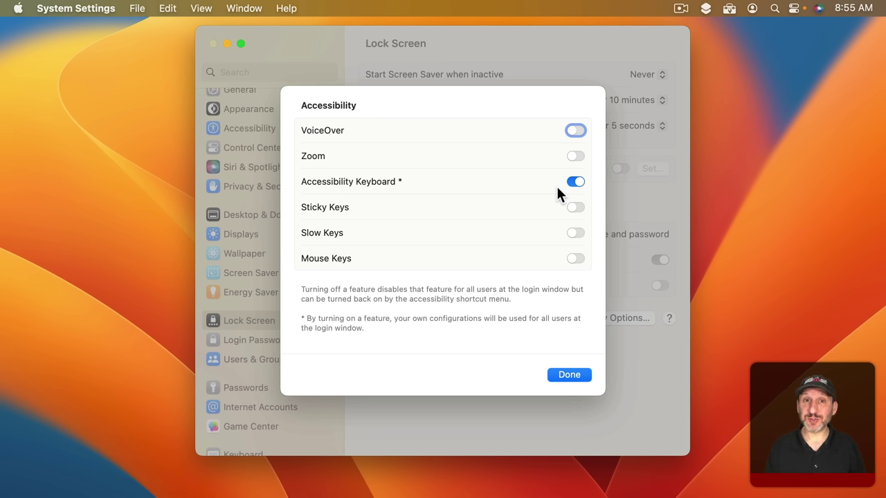
key("ctrl+super+q")
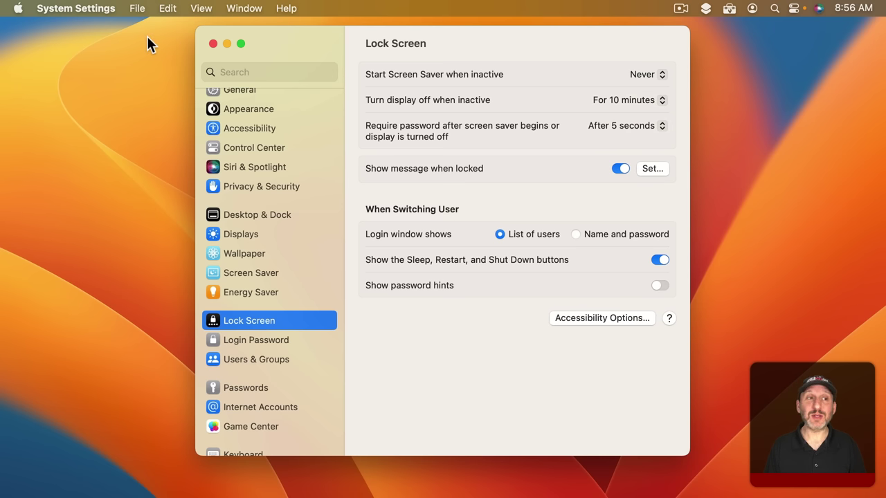
left_click(19, 9)
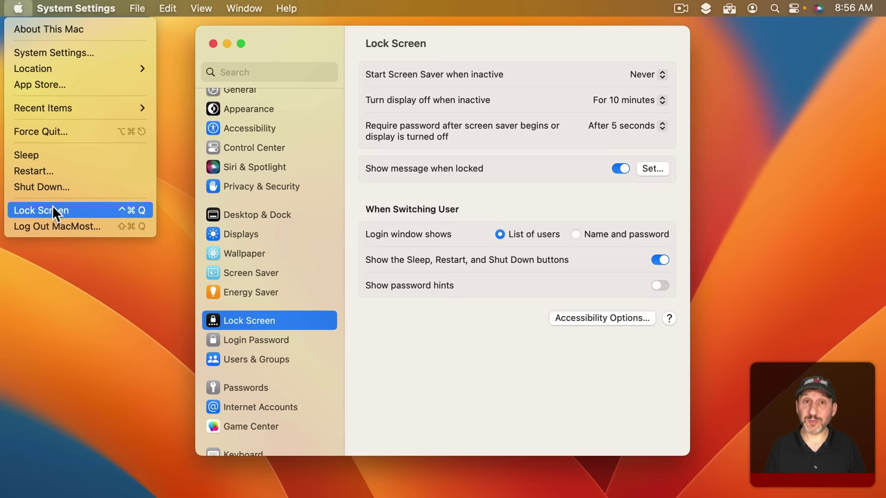
key("Escape")
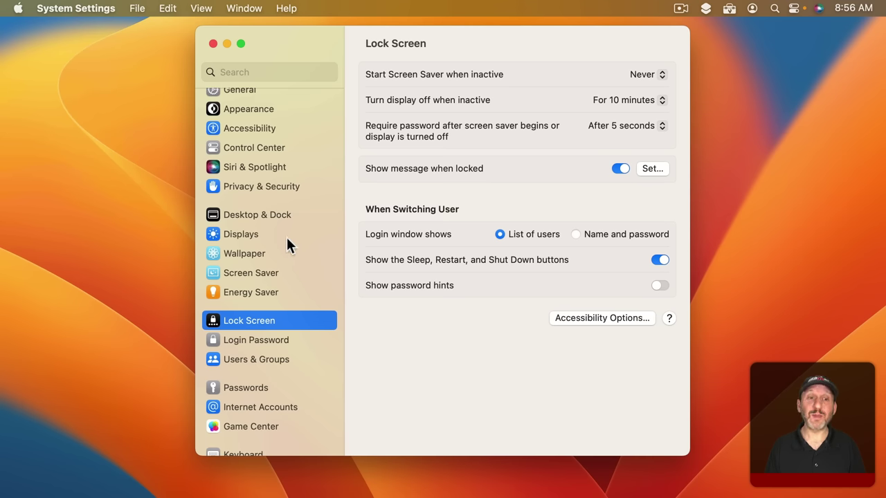
- In the Desktop & Dock settings, assign Lock Screen to the upper-right hot corner
left_click(273, 216)
scroll(565, 384, "down", 5)
scroll(565, 386, "down", 5)
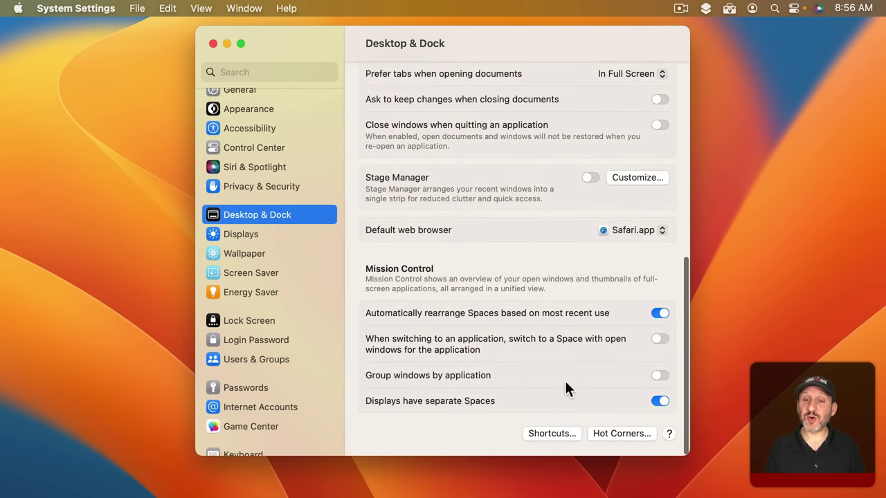
left_click(618, 433)
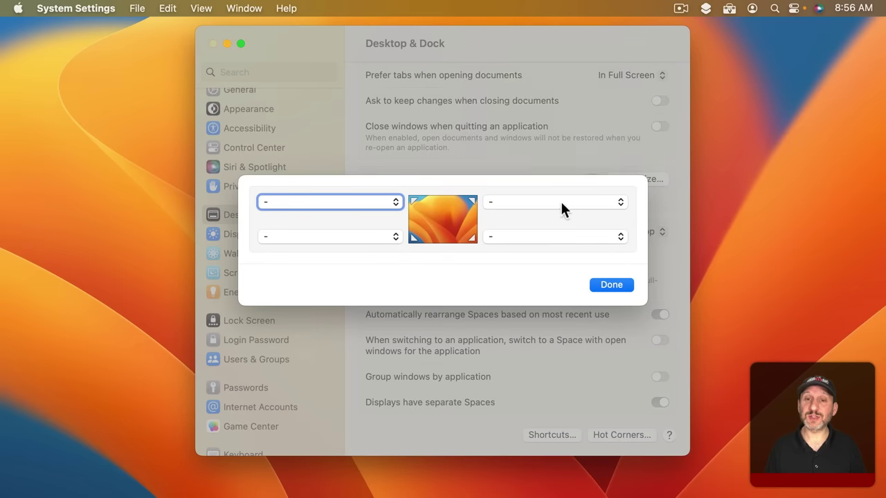
left_click(560, 202)
left_click(559, 178)
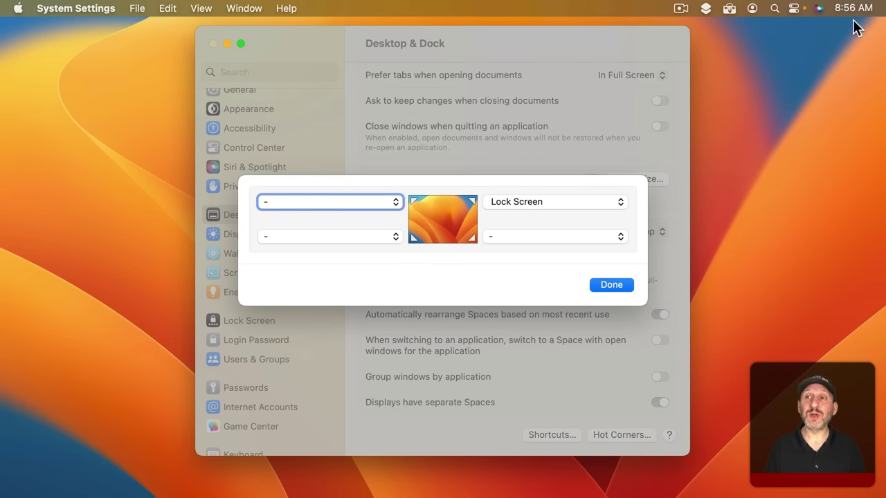
- Change the upper-right hot corner to Lock Screen with the Command modifier required
left_click(526, 200)
key("super")
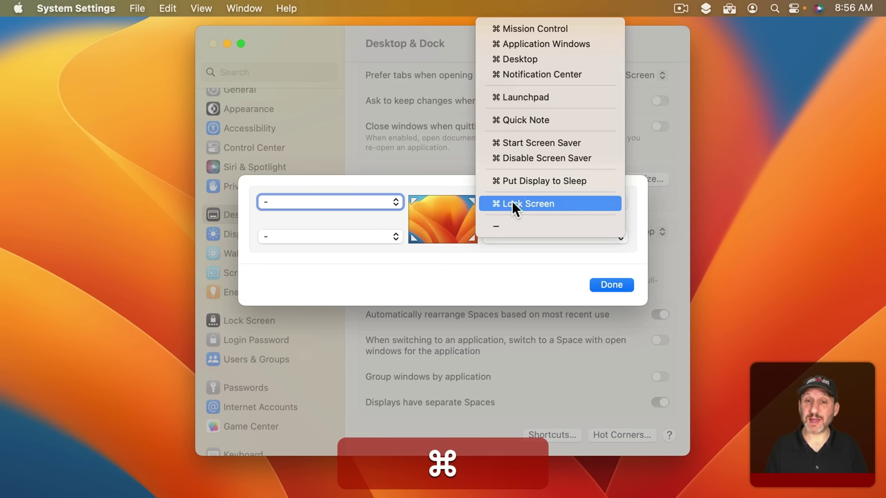
left_click(513, 201, "super")
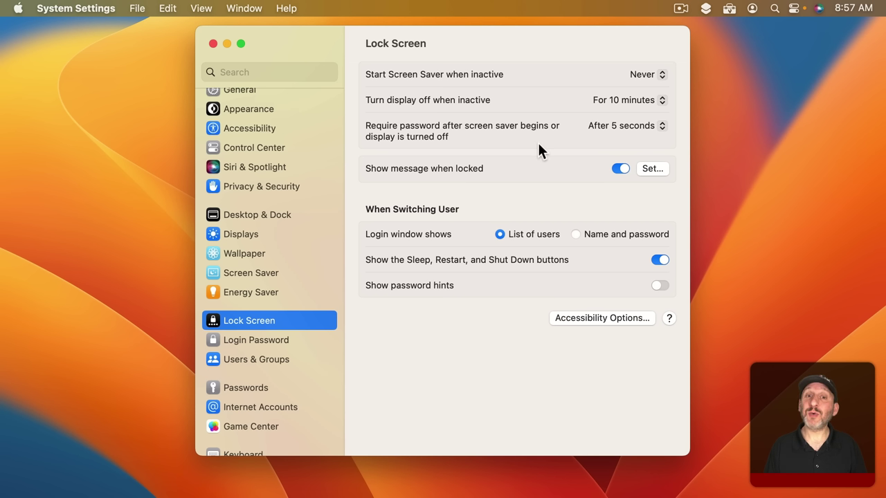
- Open the delay choices for requiring a password after the screen saver begins or the display is turned off
left_click(619, 127)
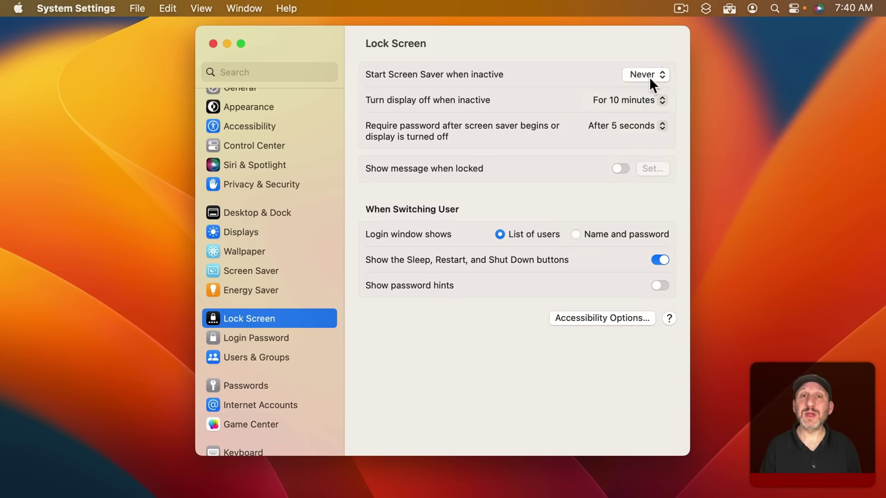
left_click(617, 127)
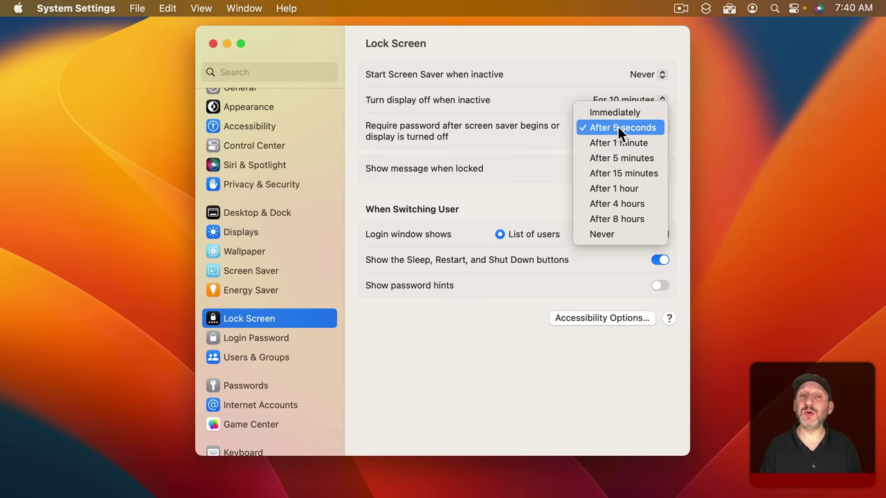